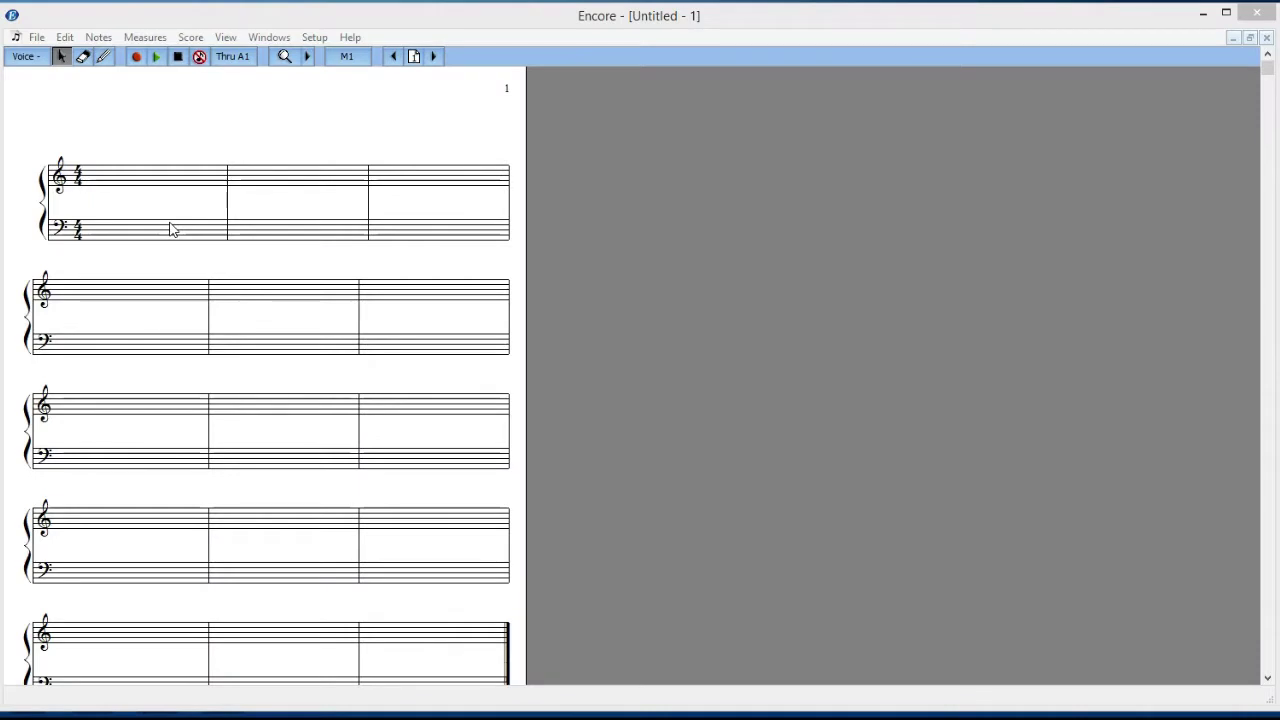
# Step: Create a new score from the Piano template with 5 systems per page and 3 measures per system
pyautogui.click(36, 40)
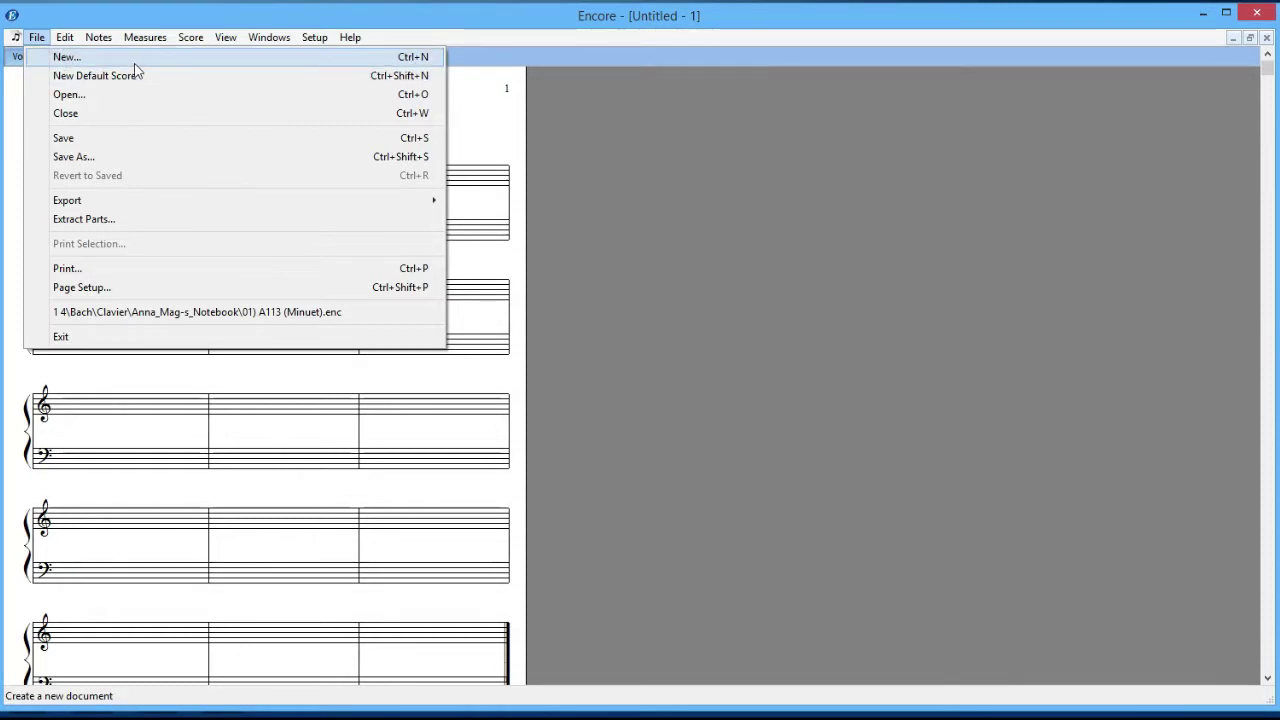
pyautogui.click(66, 60)
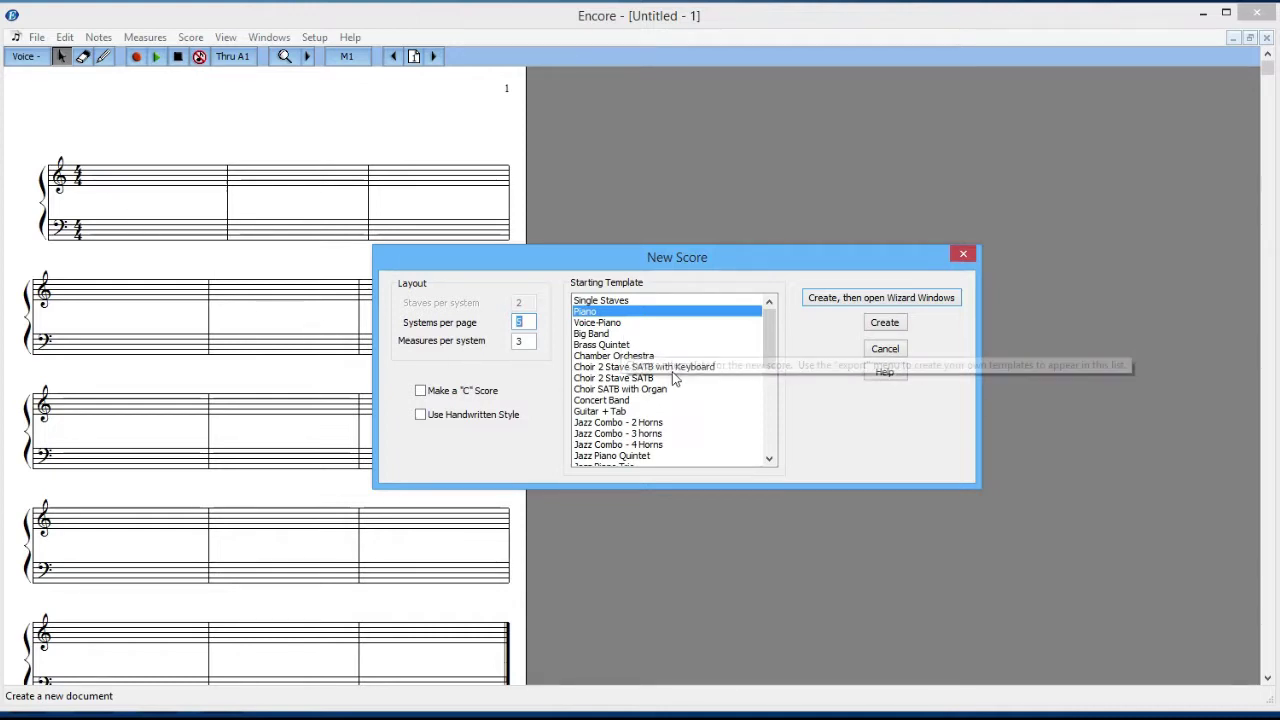
pyautogui.moveTo(765, 364); pyautogui.dragTo(761, 445)
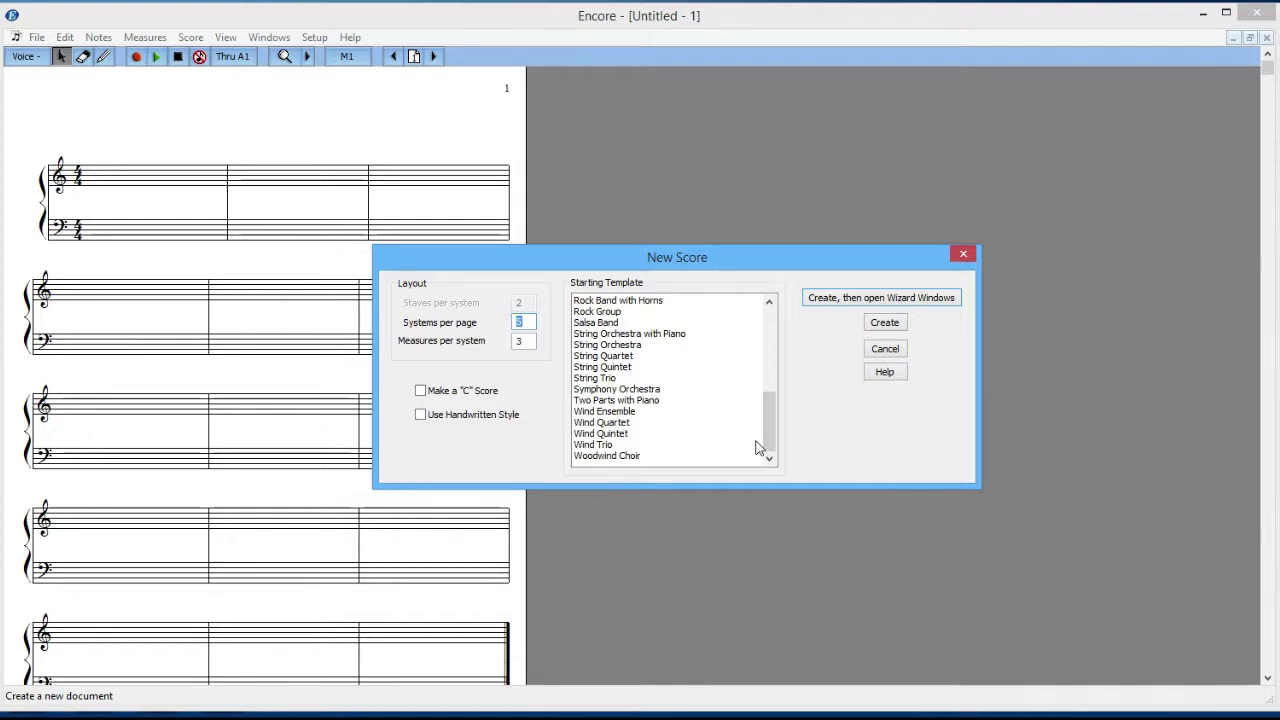
pyautogui.moveTo(766, 413); pyautogui.dragTo(770, 330)
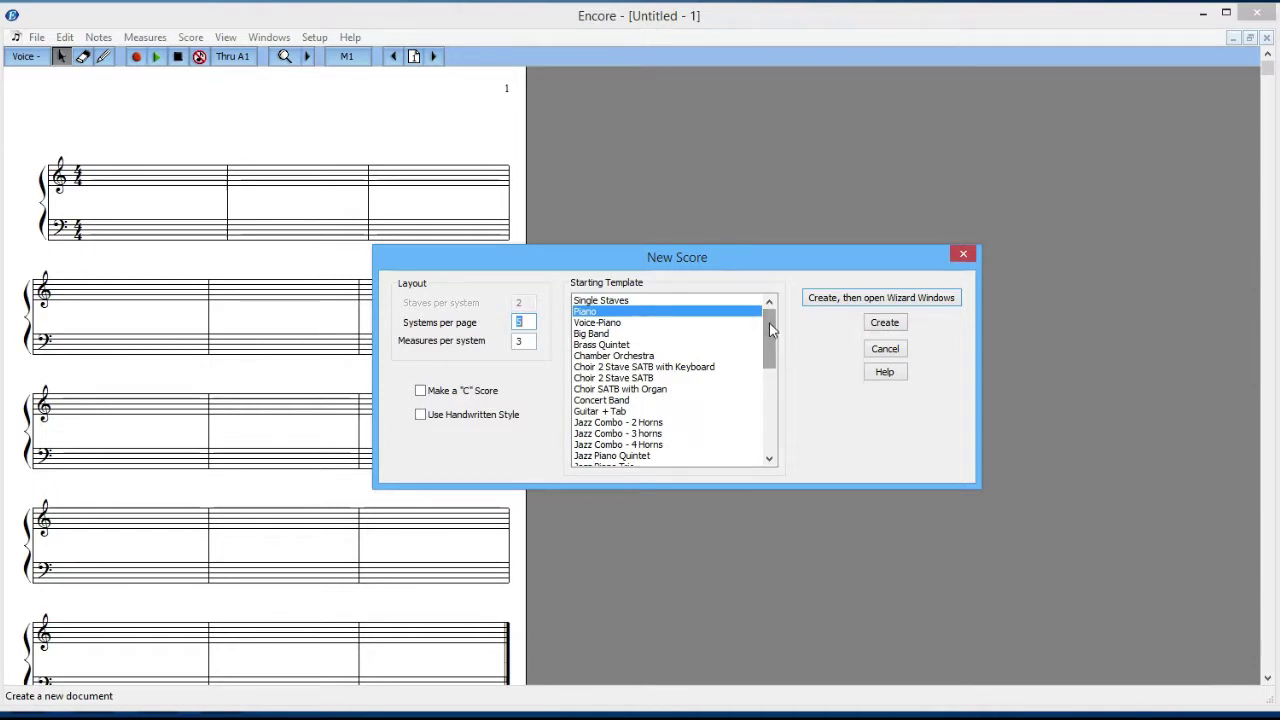
pyautogui.click(880, 328)
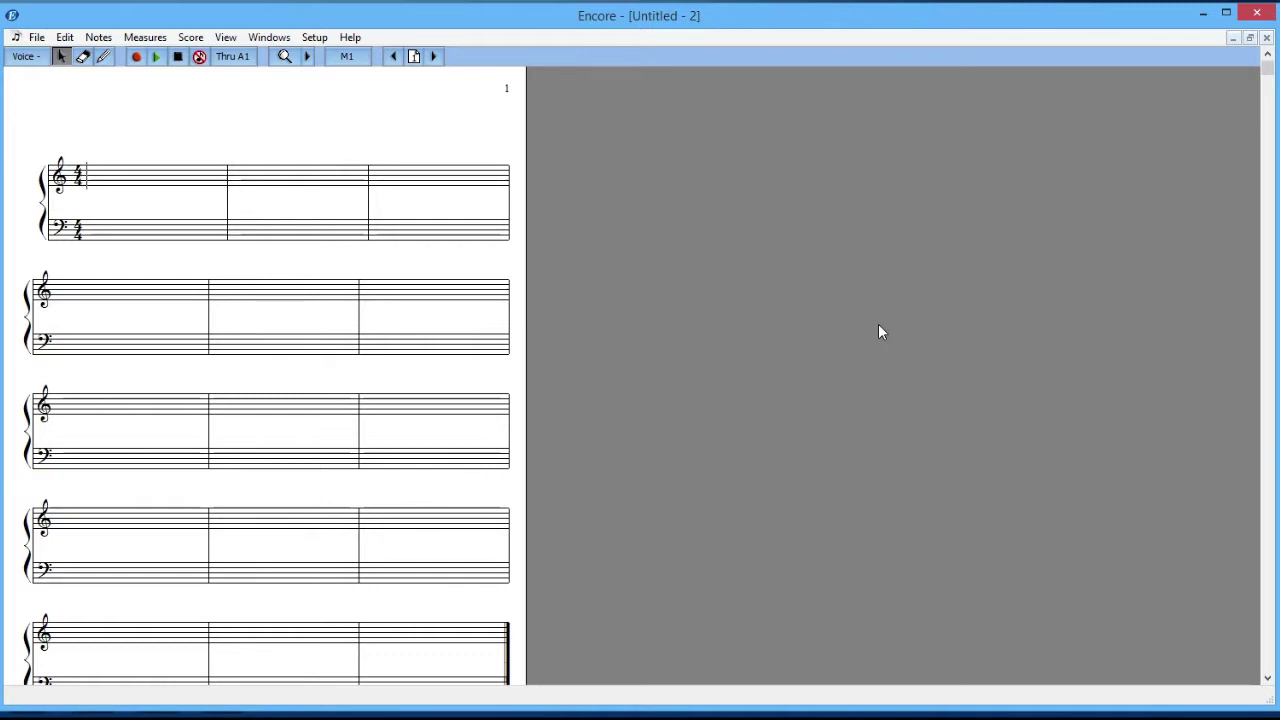
# Step: Create another new score from the Voice-Piano template with 5 systems per page and 3 measures per system
pyautogui.hotkey('ctrl', 'n')
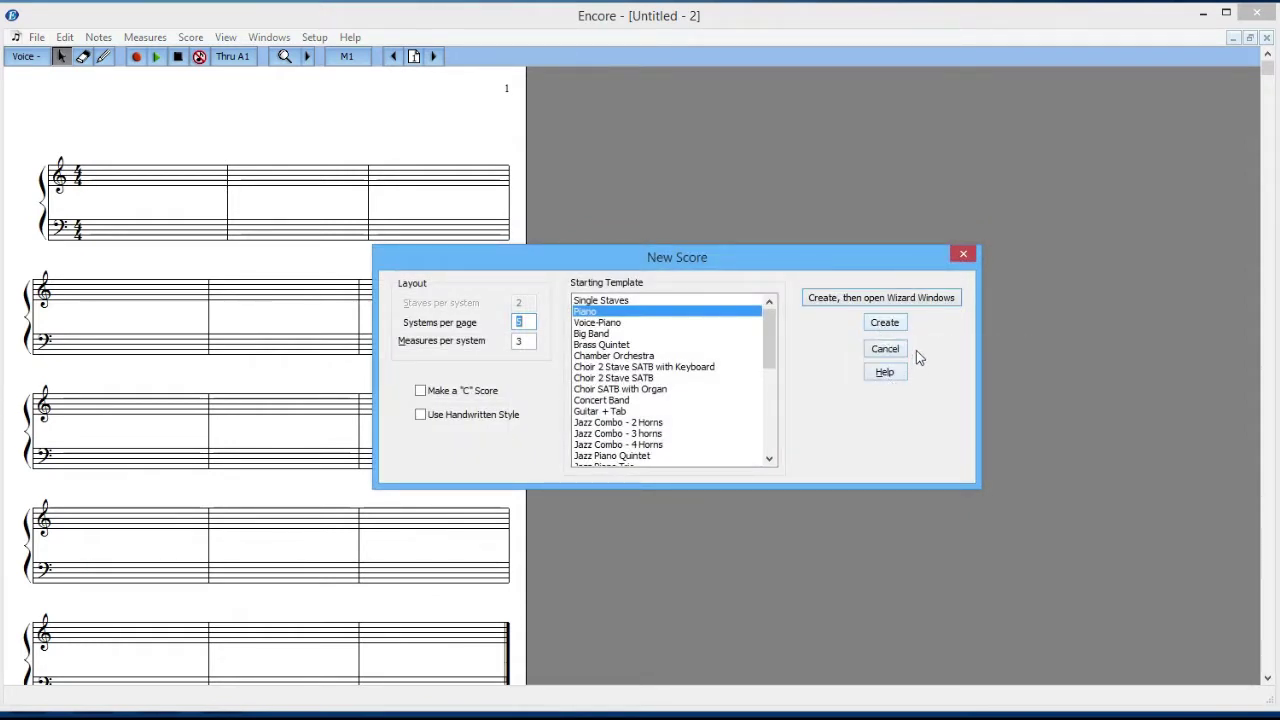
pyautogui.click(619, 325)
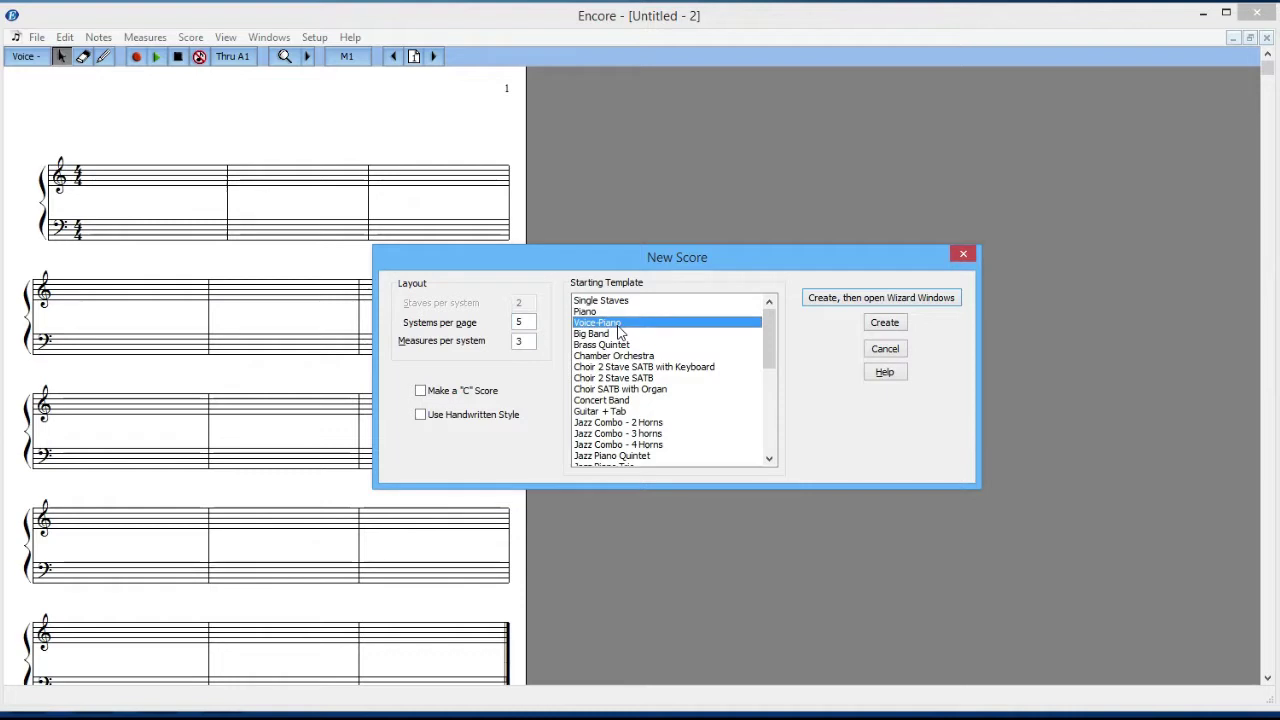
pyautogui.click(885, 323)
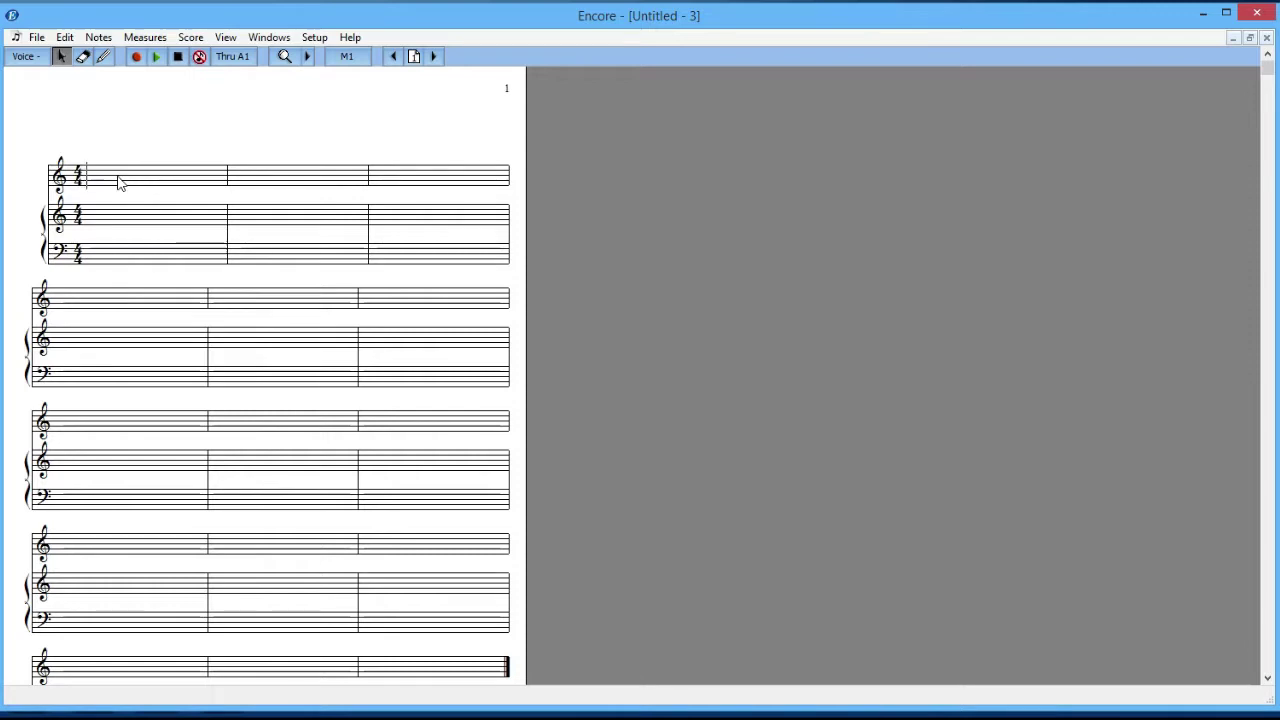
# Step: Create a new score from the Big Band template and look over all its instrument staves
pyautogui.hotkey('ctrl', 'n')
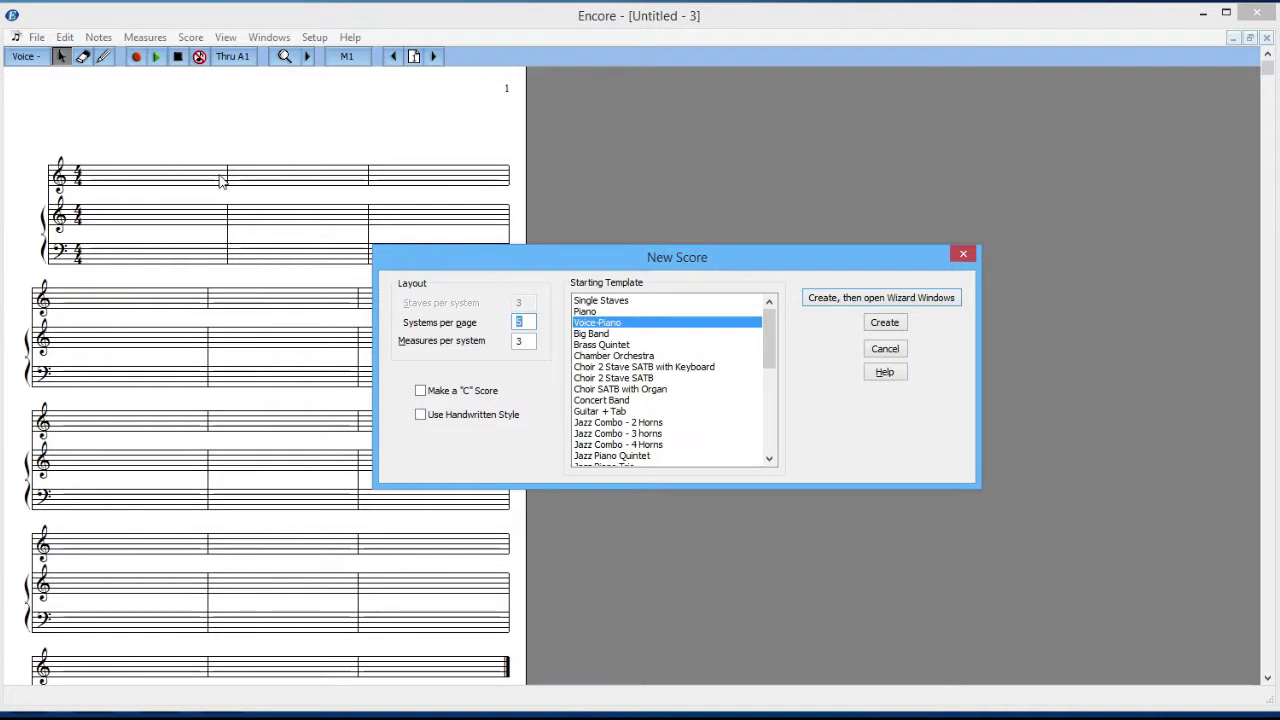
pyautogui.click(591, 334)
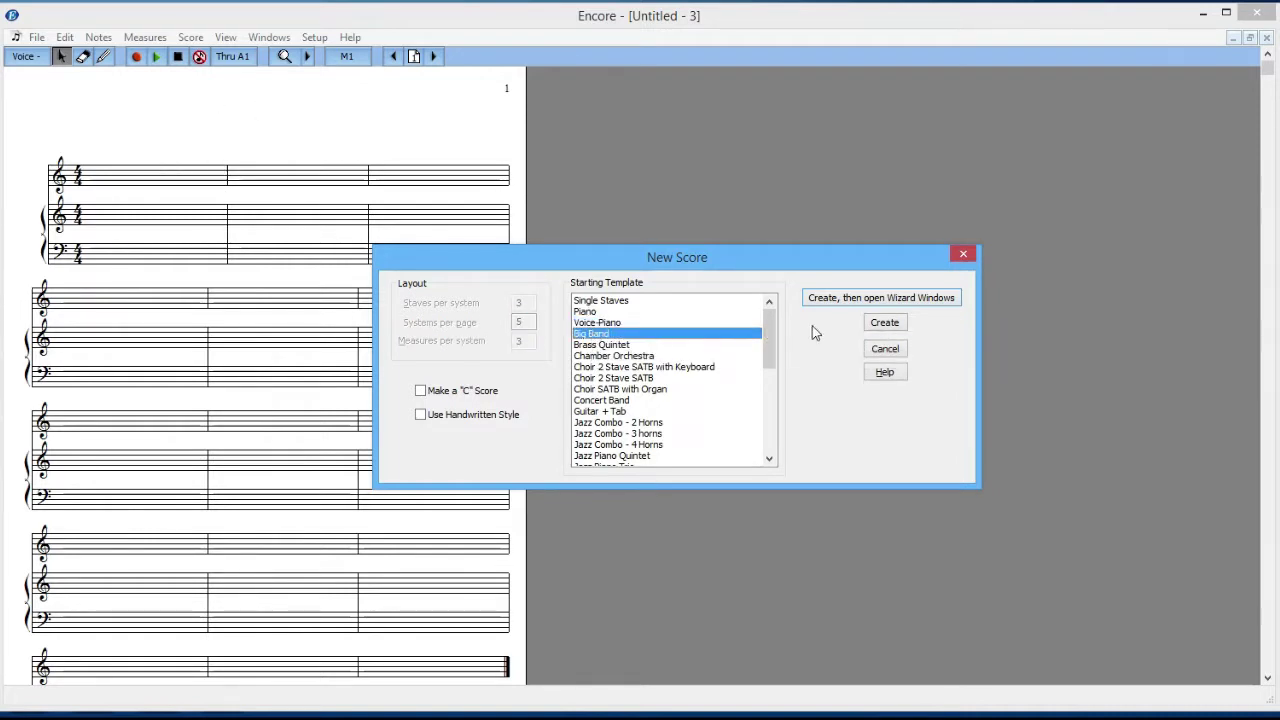
pyautogui.click(887, 327)
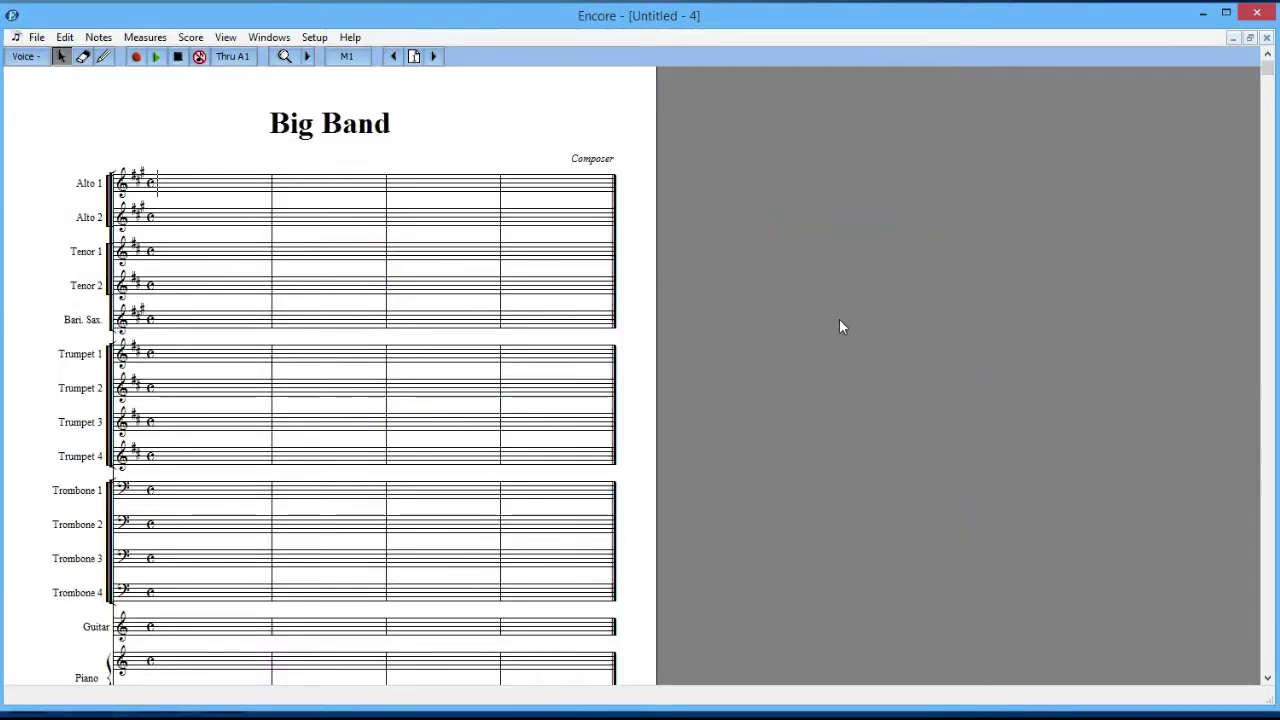
pyautogui.scroll(-5, 837, 325)
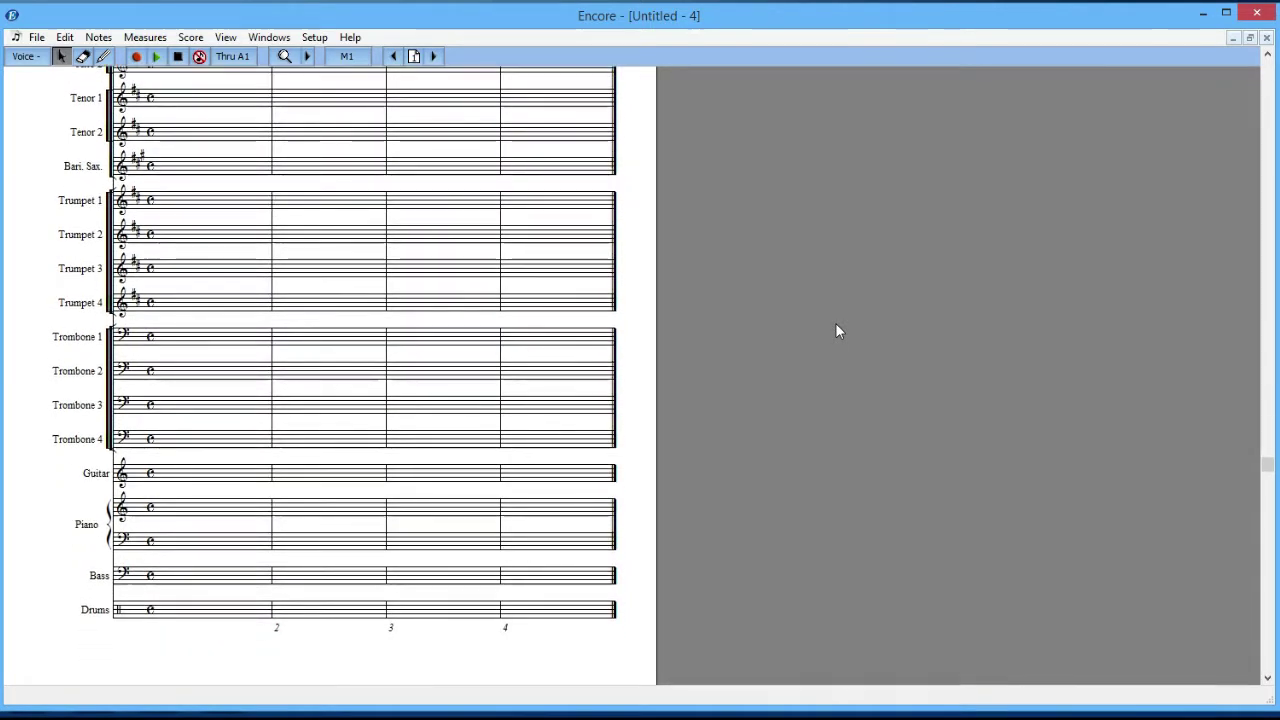
pyautogui.scroll(4, 837, 325)
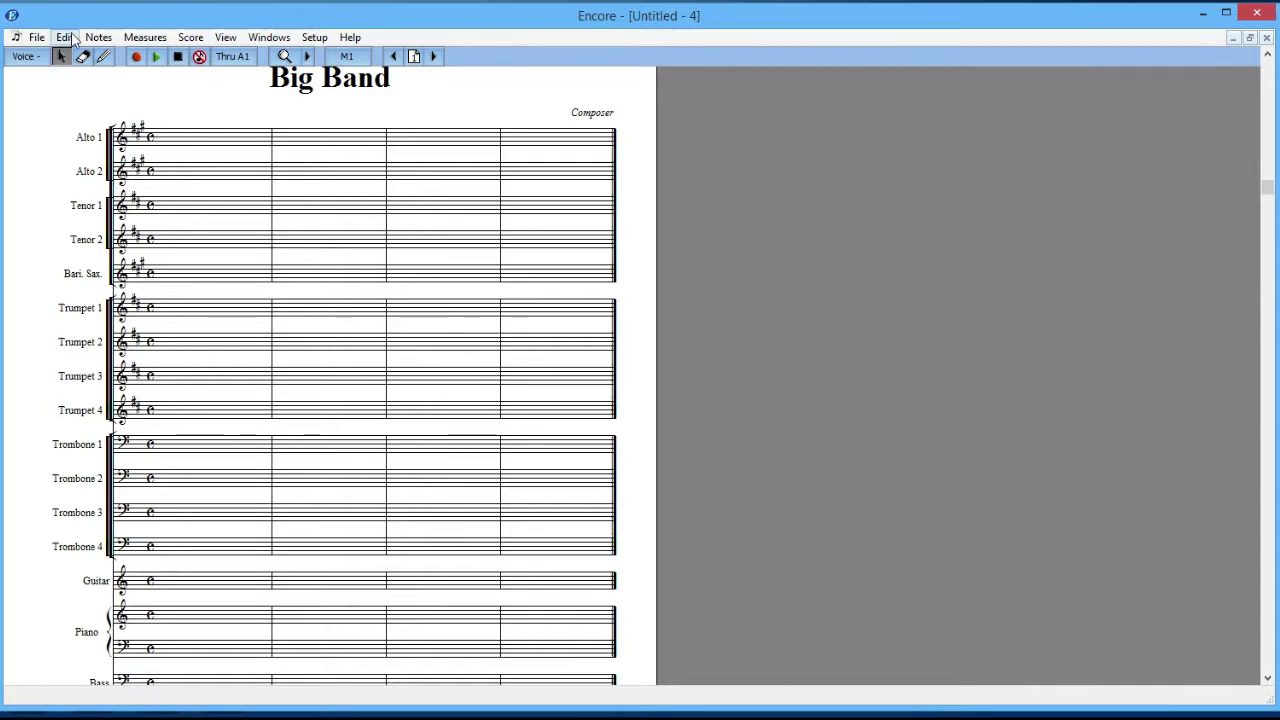
# Step: Create a new score from the String Quartet template
pyautogui.hotkey('ctrl', 'n')
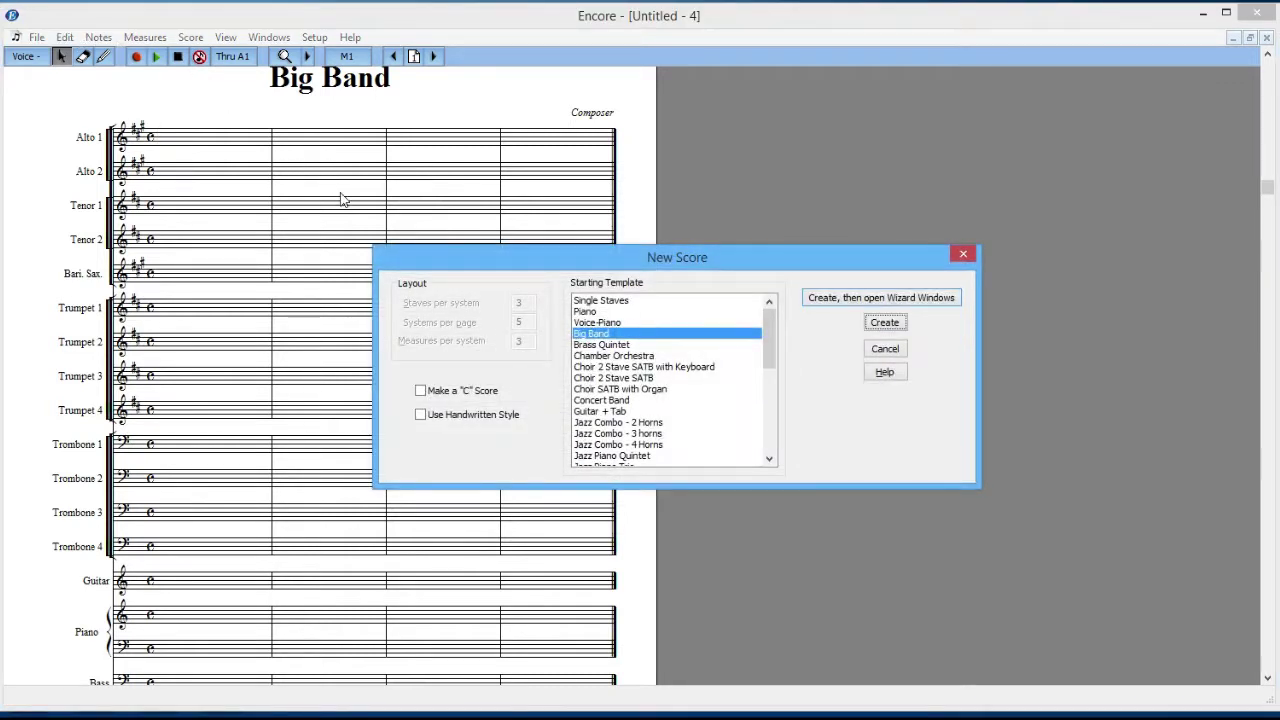
pyautogui.moveTo(769, 345); pyautogui.dragTo(772, 460)
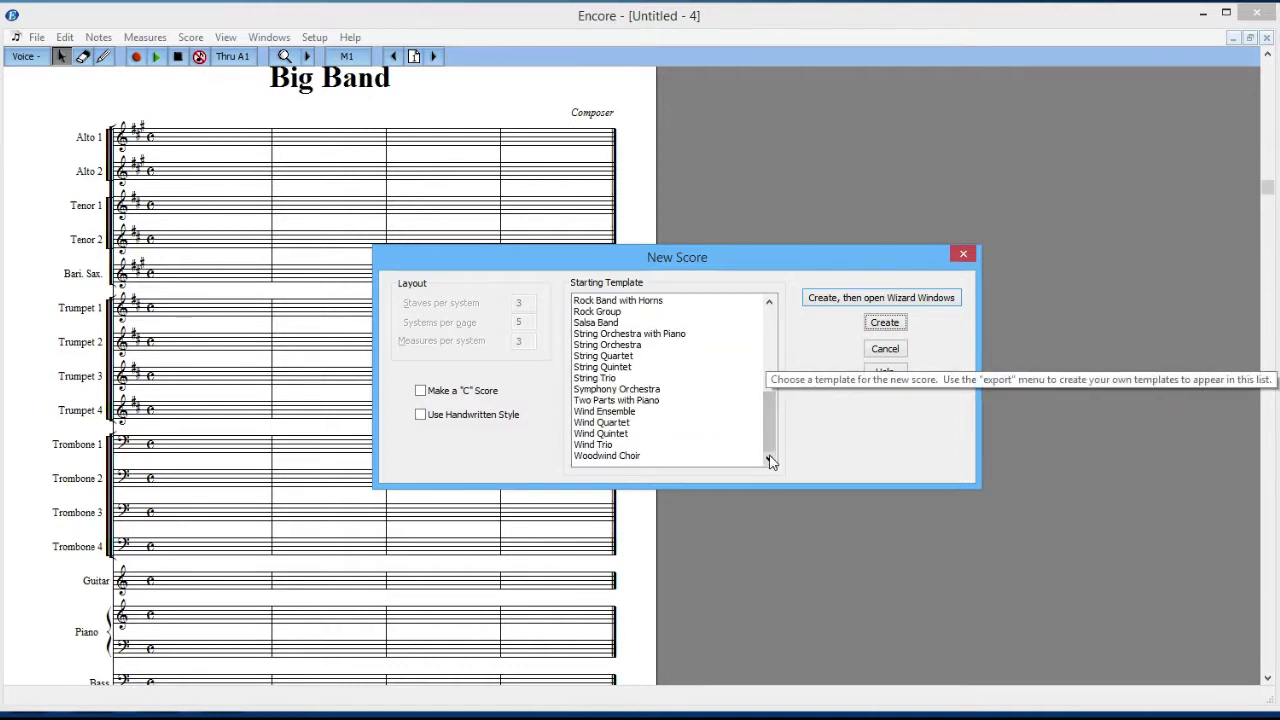
pyautogui.click(635, 357)
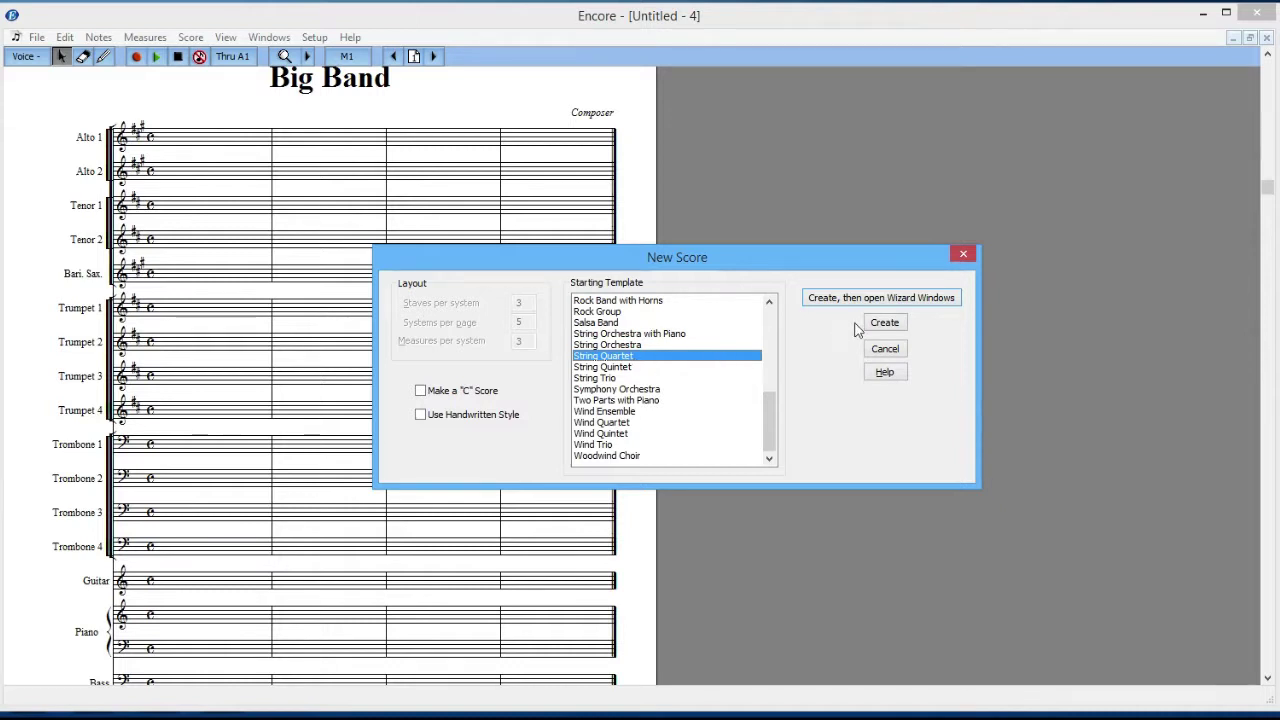
pyautogui.click(885, 323)
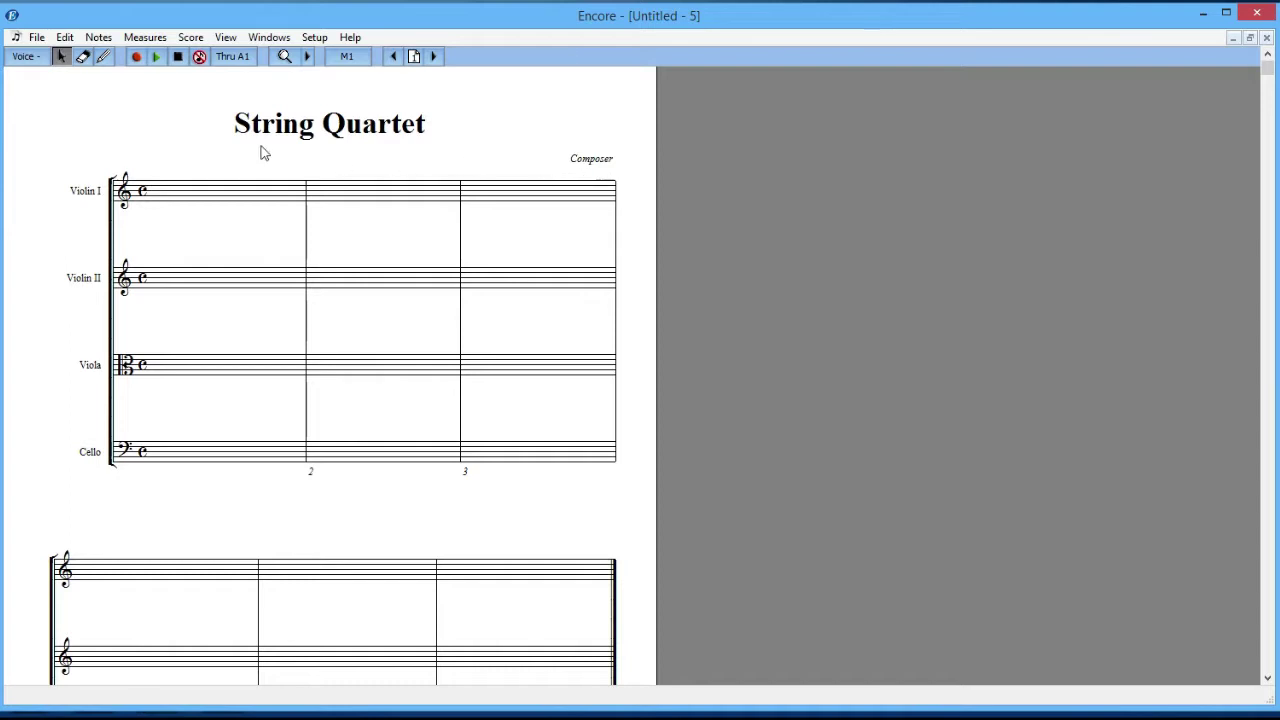
# Step: Create a Single Staves score with 4 staves per system, 2 systems per page and 4 measures per system
pyautogui.click(40, 40)
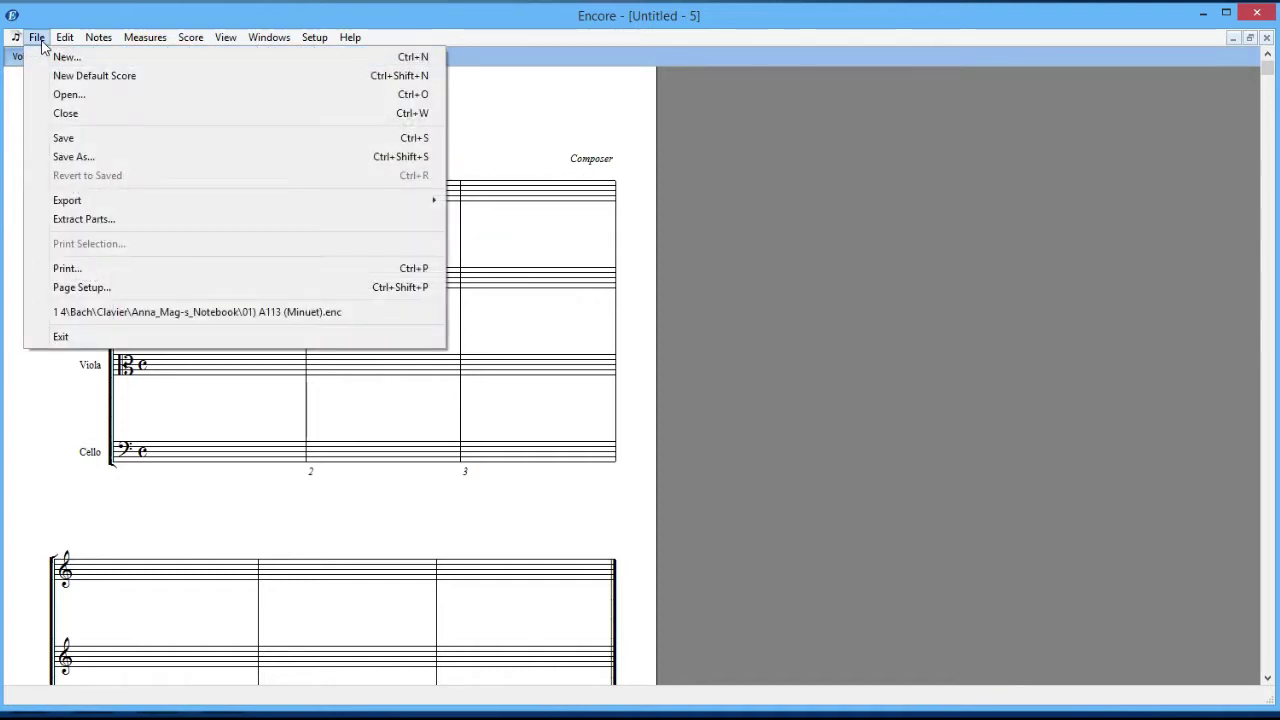
pyautogui.click(63, 56)
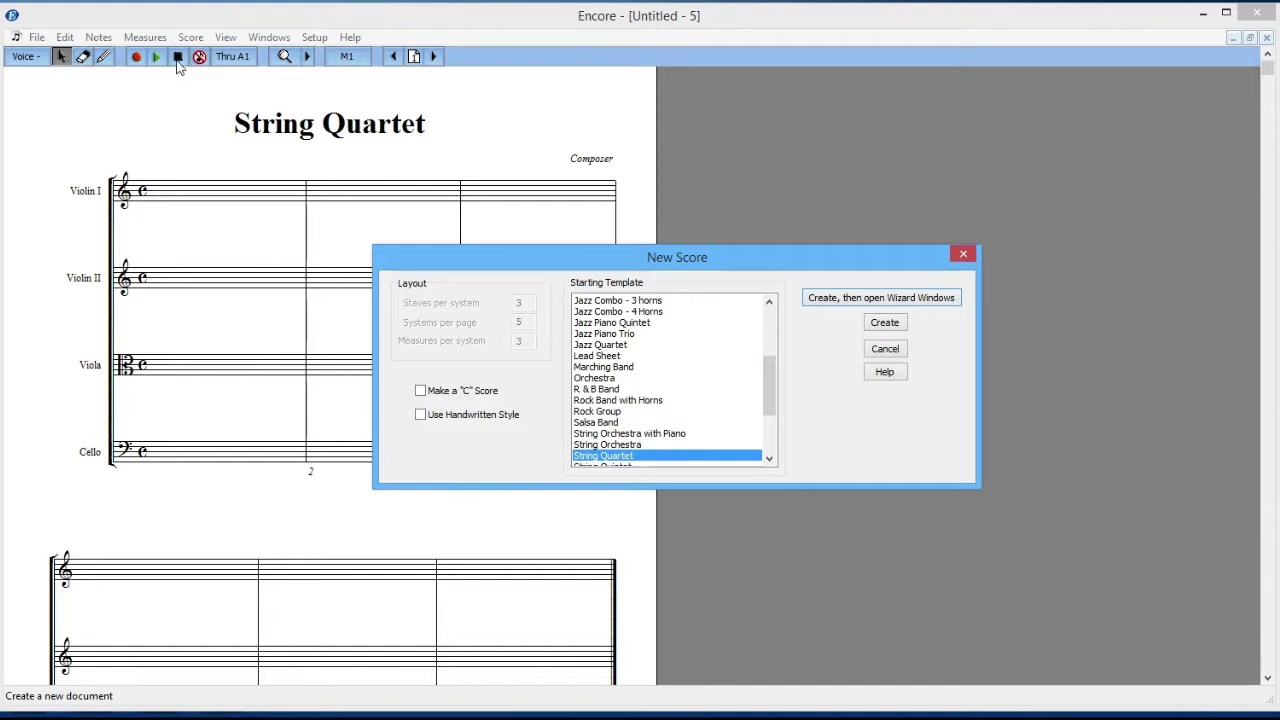
pyautogui.click(769, 336)
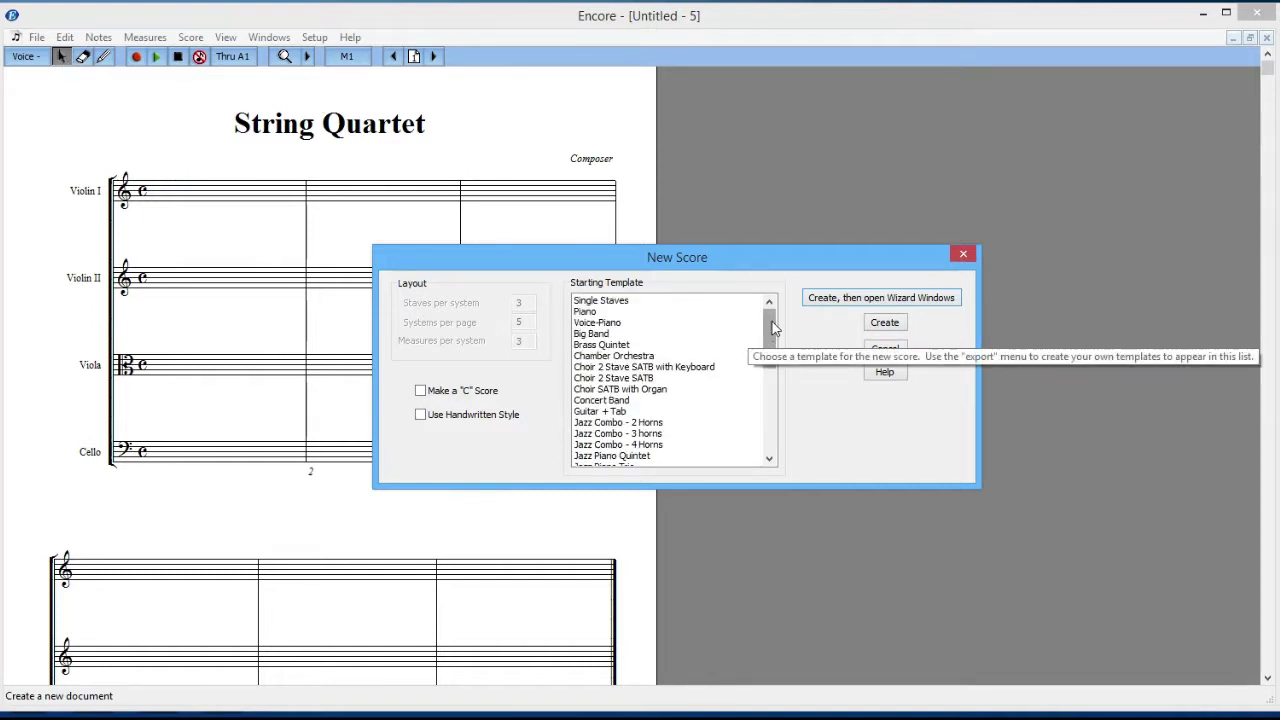
pyautogui.click(622, 304)
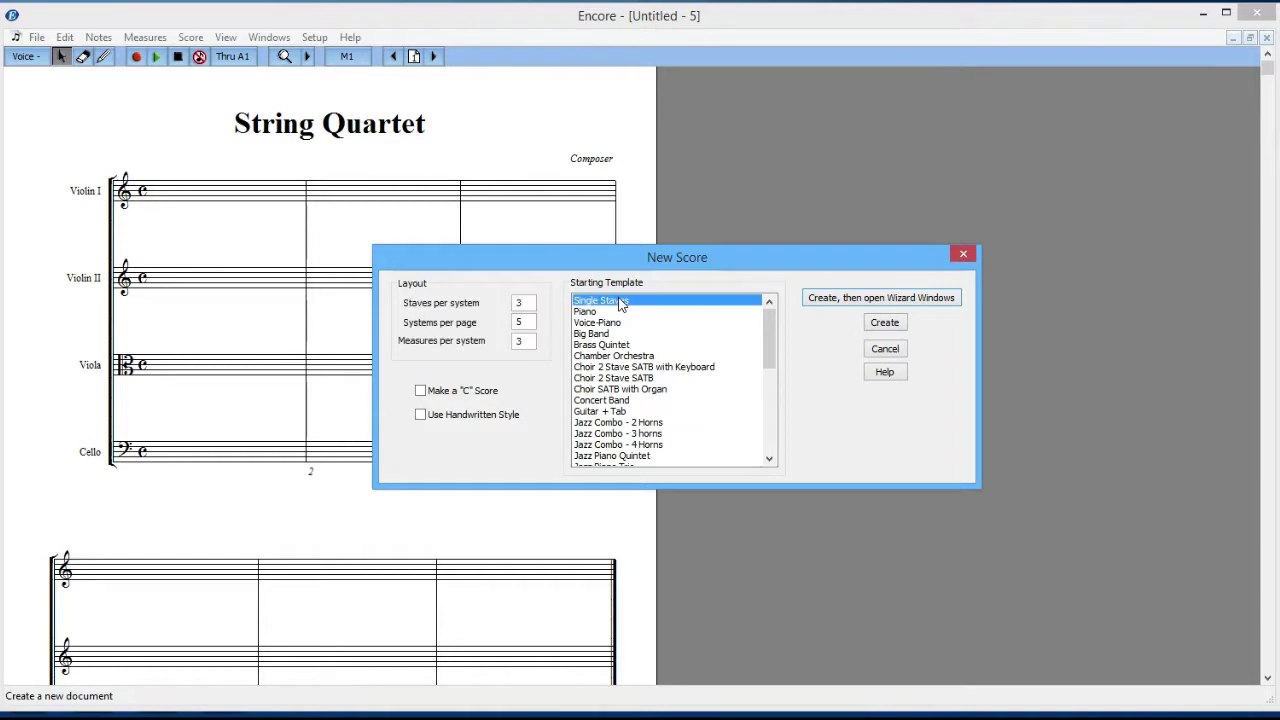
pyautogui.doubleClick(530, 302)
pyautogui.write('4')
pyautogui.doubleClick(520, 321)
pyautogui.click(527, 342)
pyautogui.click(885, 323)
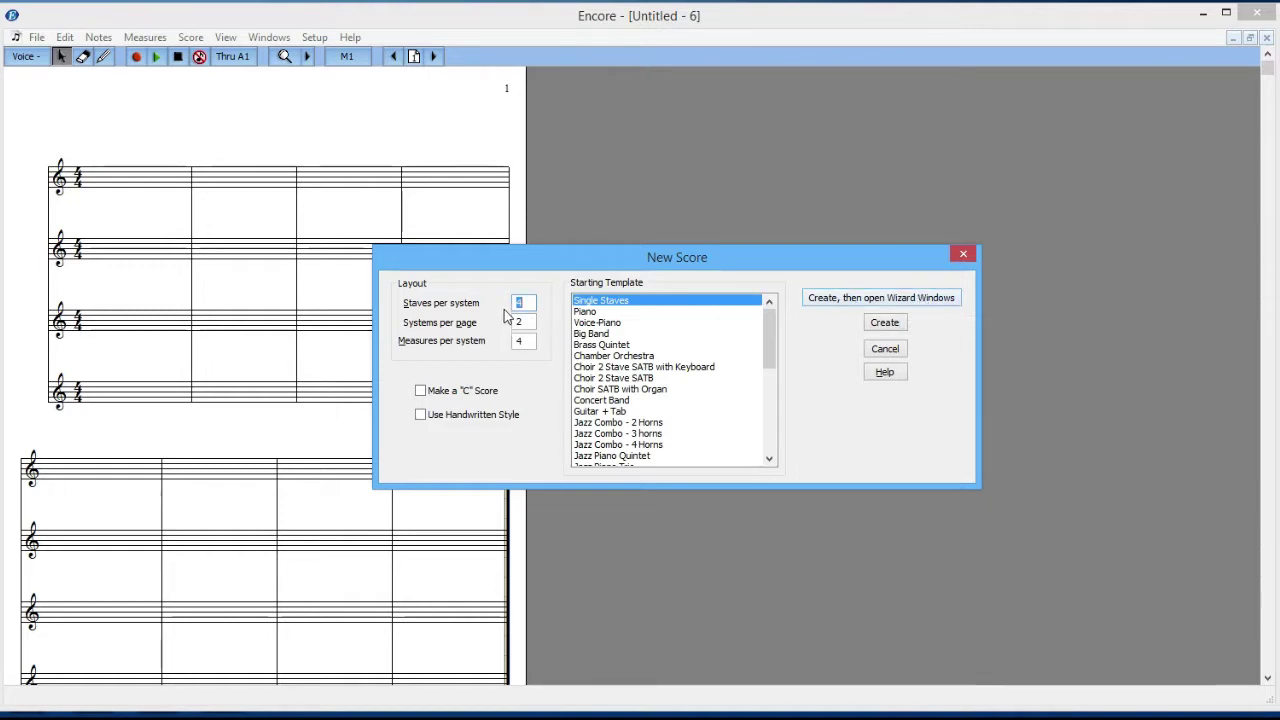
# Step: Create another Single Staves score with the wizard windows, accepting the Letter portrait page setup with 0.25-inch margins
pyautogui.click(866, 298)
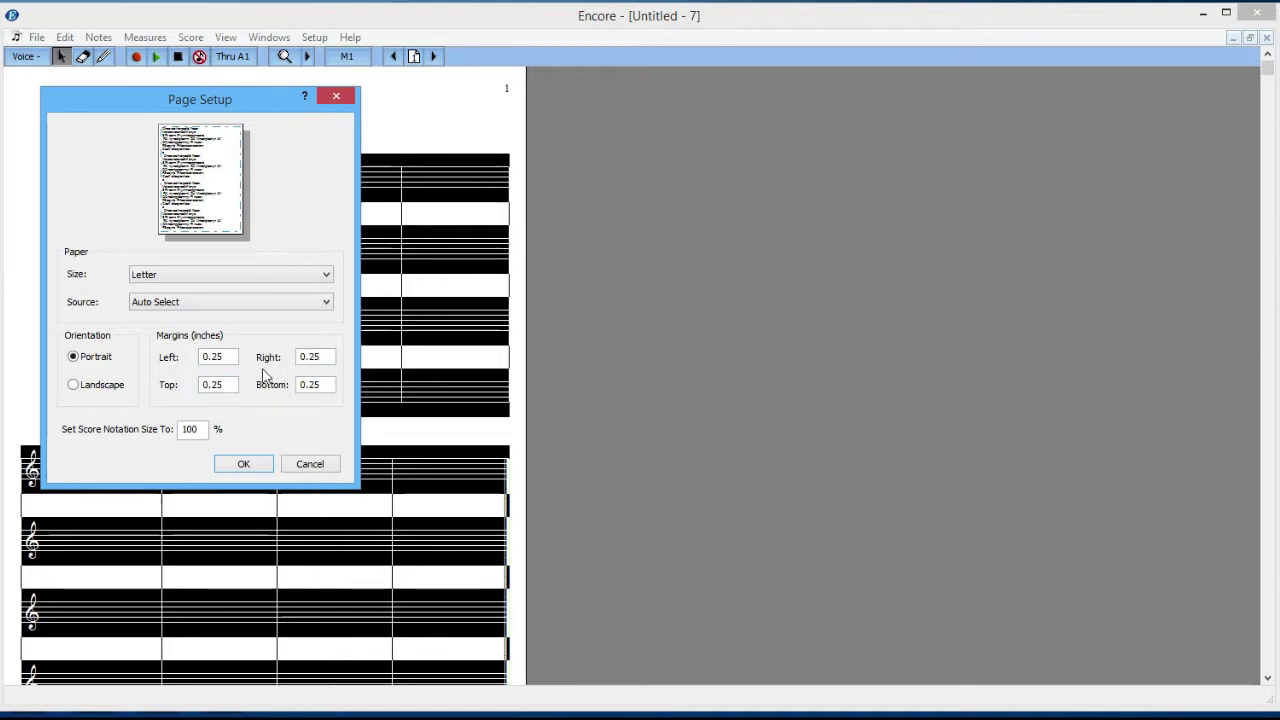
pyautogui.click(260, 468)
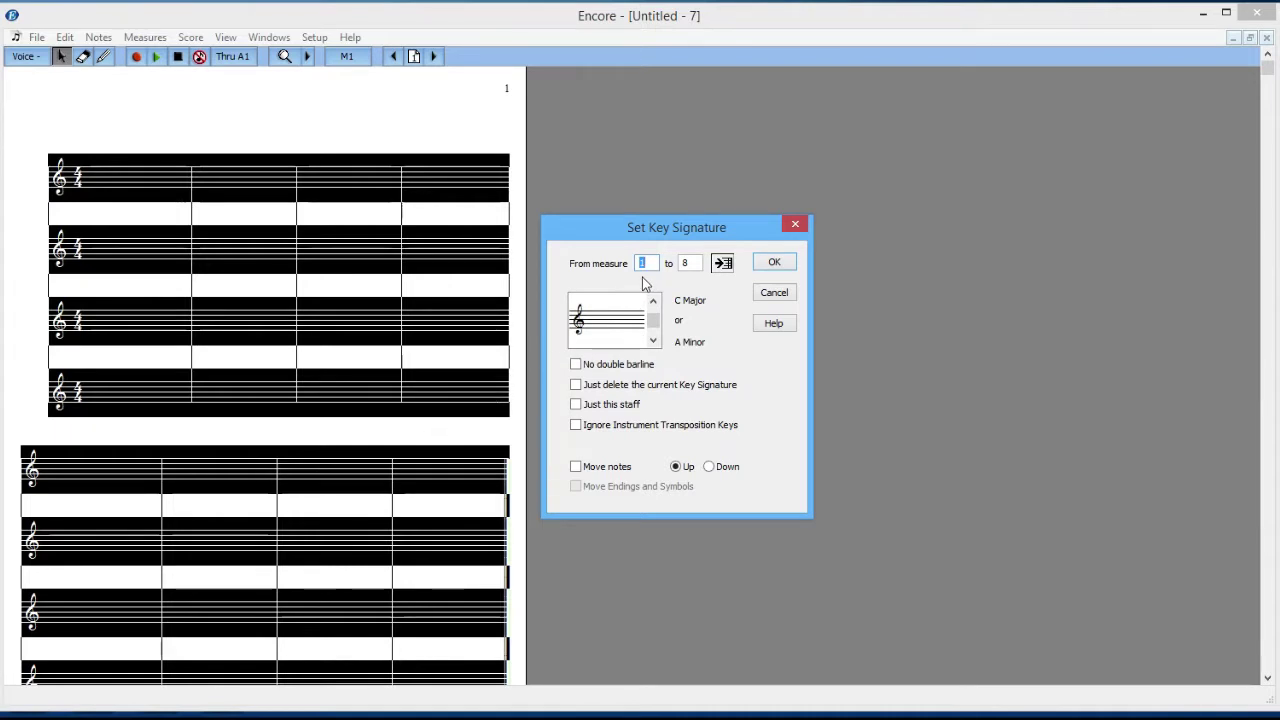
# Step: Browse the sharp and flat key signatures and set Eb Major / C Minor for measures 1 to 8
pyautogui.click(724, 264)
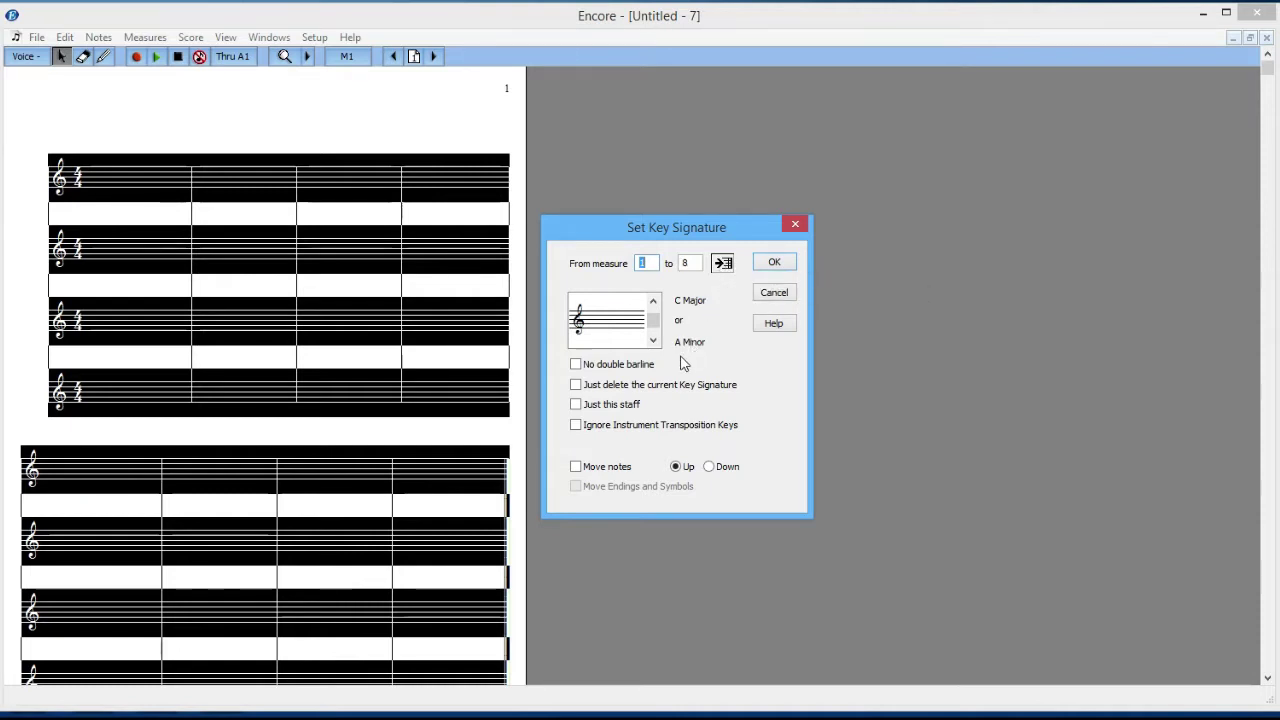
pyautogui.click(651, 303)
pyautogui.click(651, 303)
pyautogui.click(651, 303)
pyautogui.click(651, 303)
pyautogui.click(651, 303)
pyautogui.click(651, 303)
pyautogui.click(651, 303)
pyautogui.click(652, 341)
pyautogui.click(652, 341)
pyautogui.click(652, 341)
pyautogui.click(652, 341)
pyautogui.click(652, 341)
pyautogui.click(652, 341)
pyautogui.click(652, 341)
pyautogui.click(652, 341)
pyautogui.click(652, 341)
pyautogui.click(652, 341)
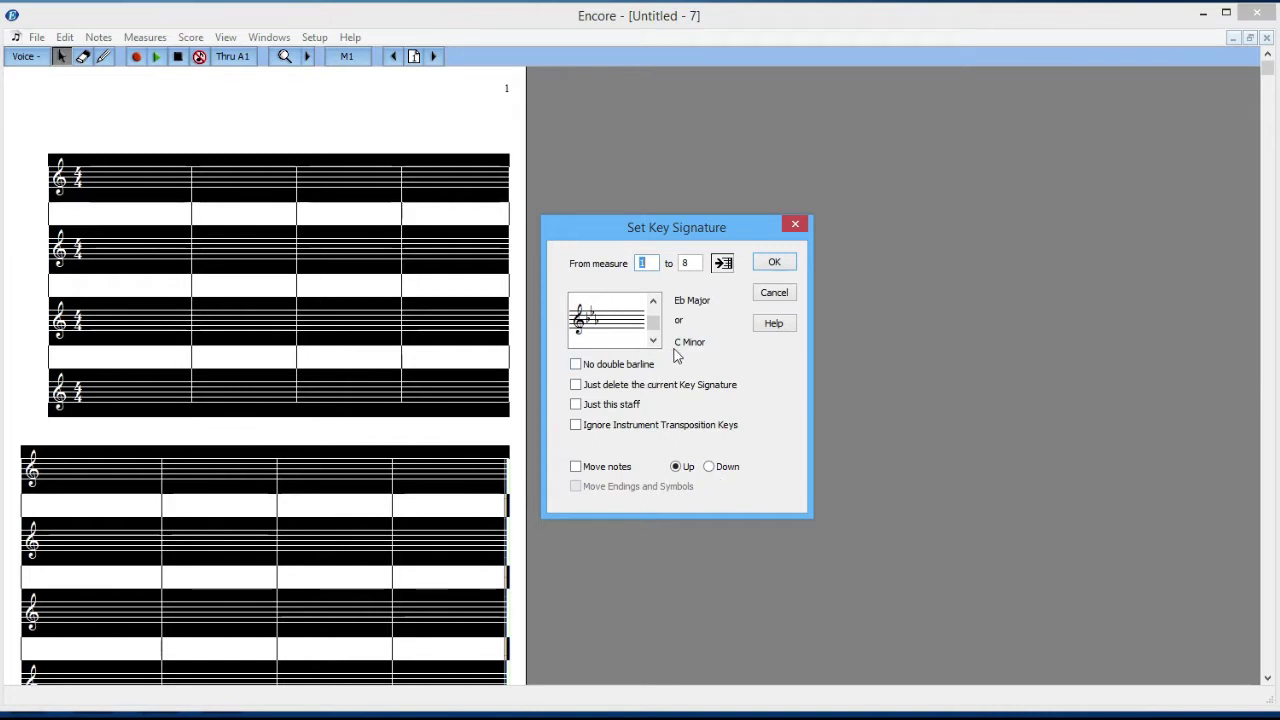
pyautogui.click(775, 263)
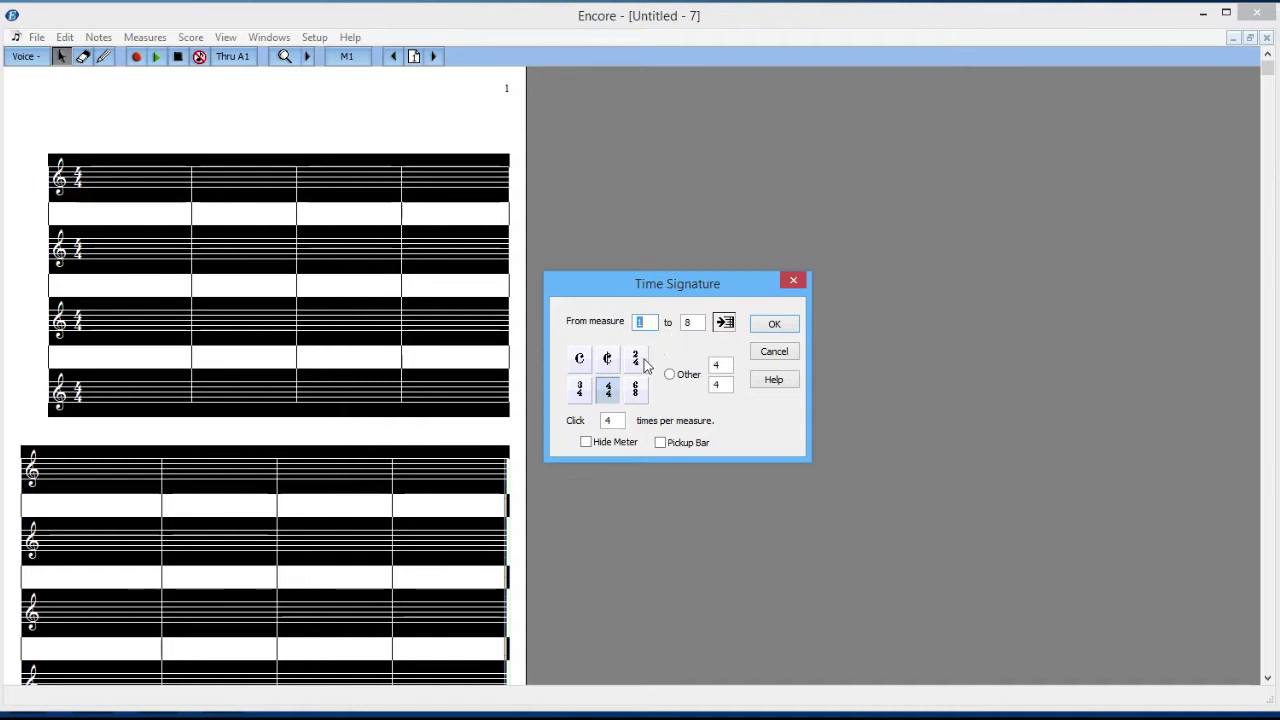
# Step: Set a 3/4 time signature for measures 1 to 8 and finish the wizard with the text elements left blank
pyautogui.click(582, 390)
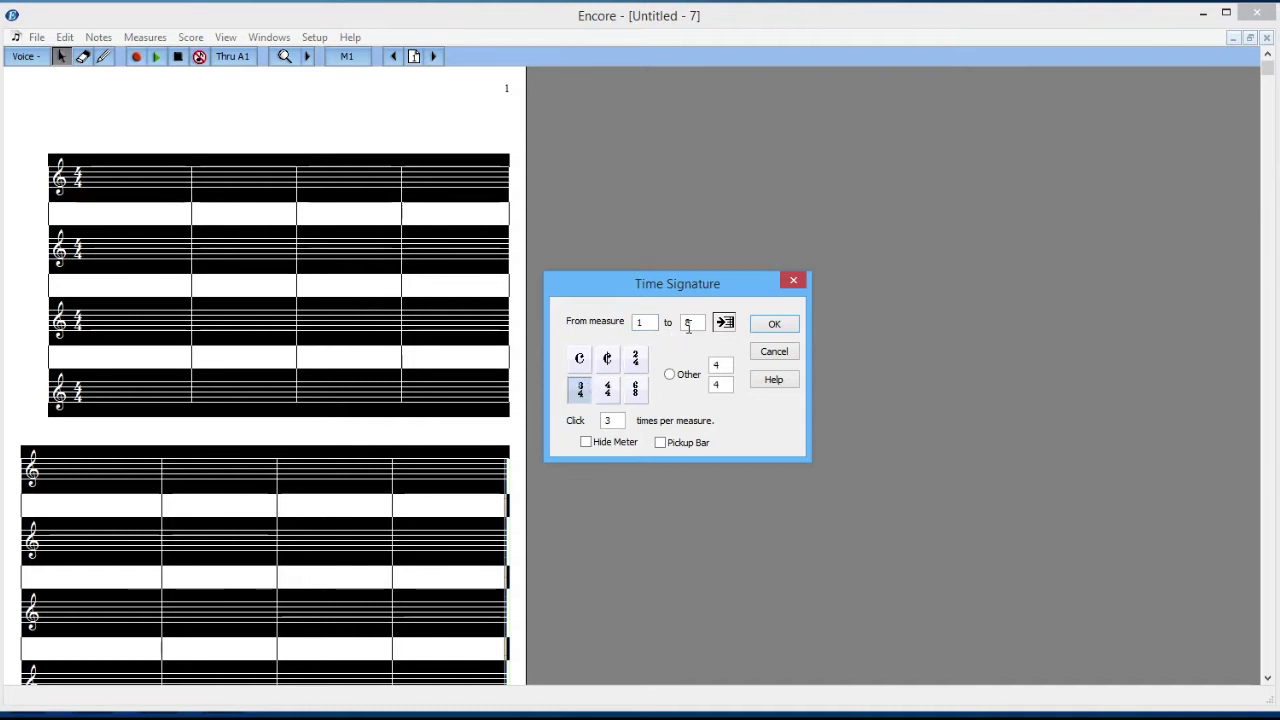
pyautogui.click(771, 327)
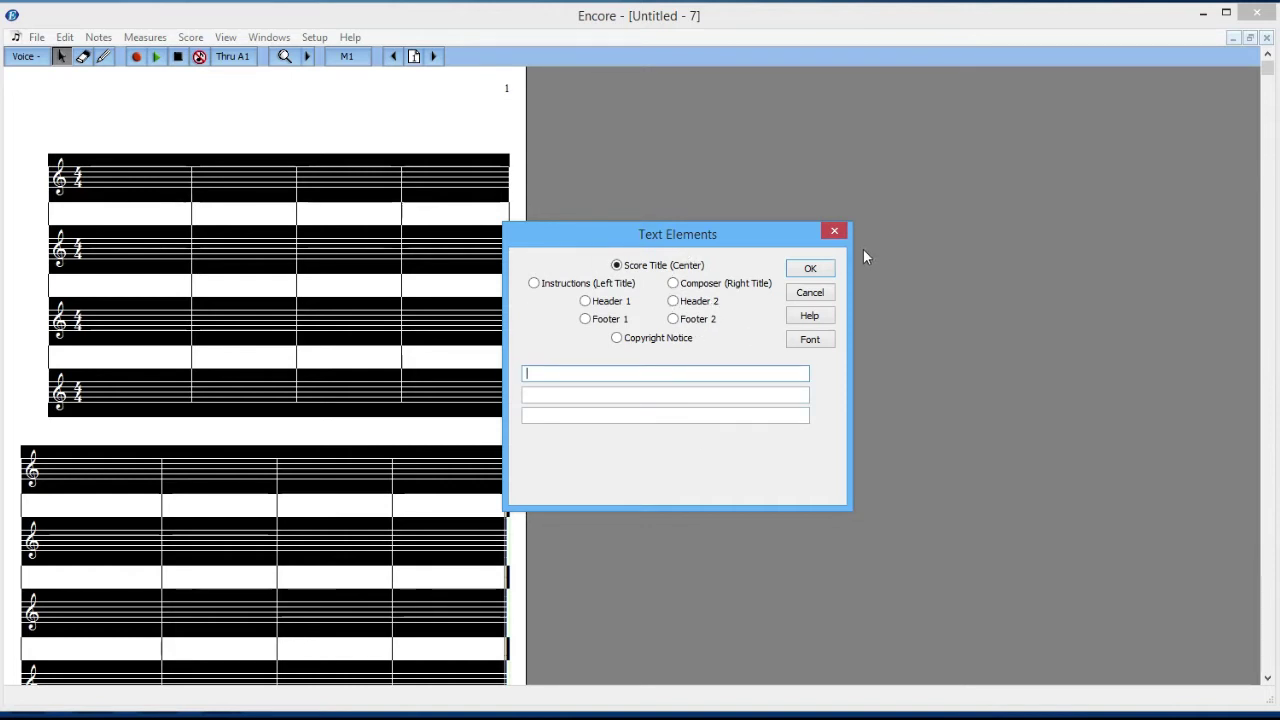
pyautogui.click(812, 268)
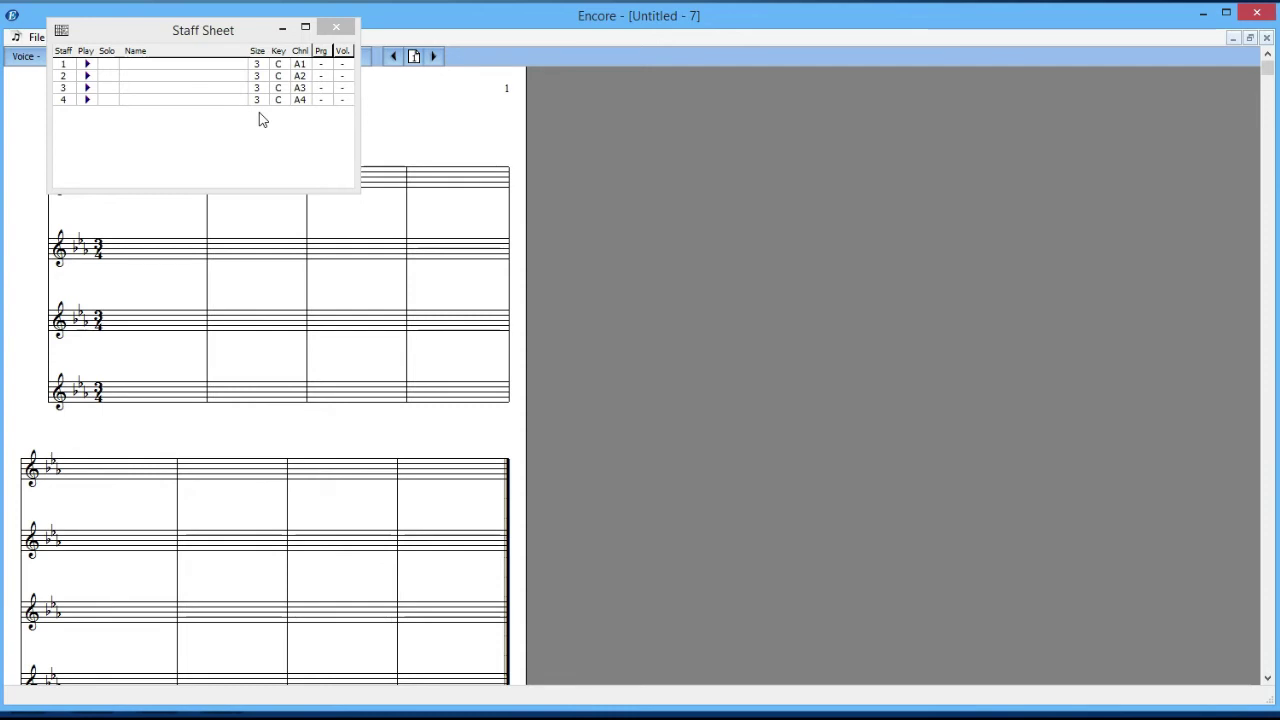
pyautogui.click(341, 28)
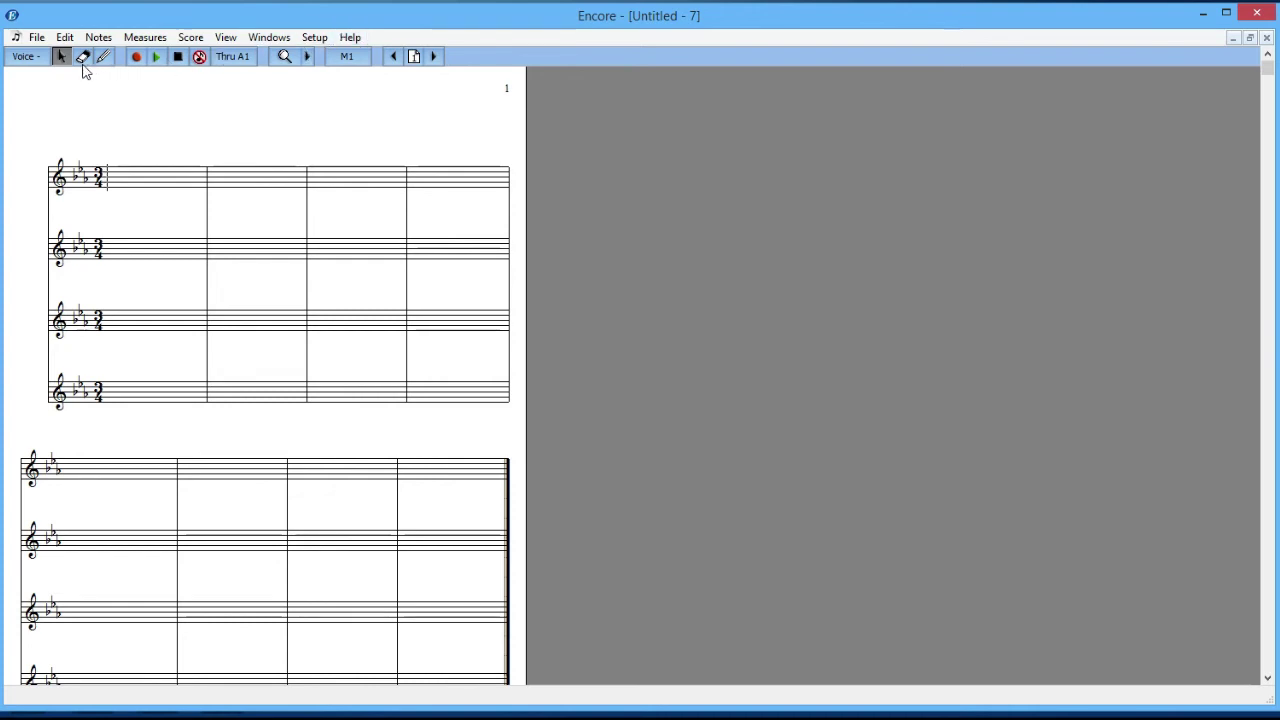
# Step: Open the setup for another new score
pyautogui.click(36, 37)
pyautogui.click(60, 58)
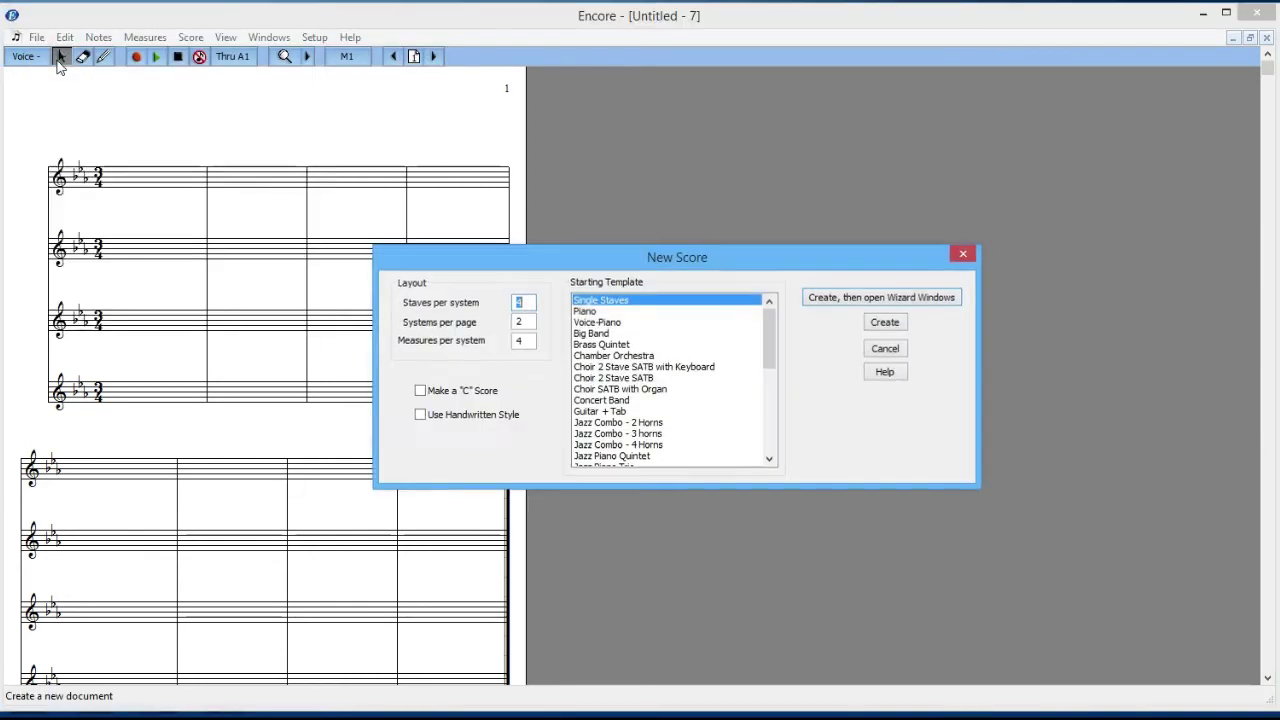